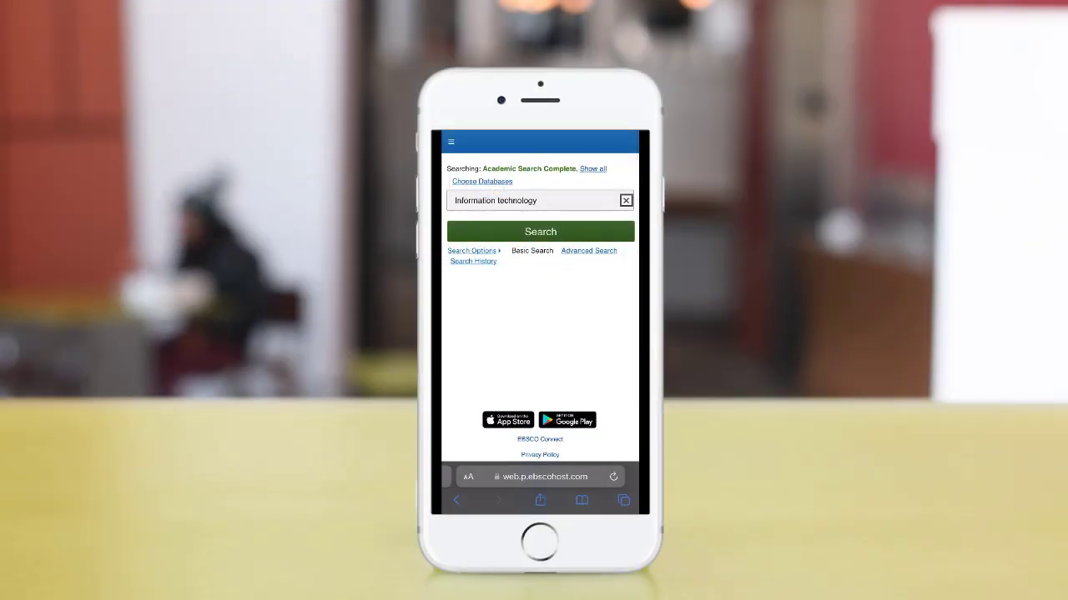
# - Run the Information technology search on the mobile site, then view the refine and company-information panels
pyautogui.click(540, 231)
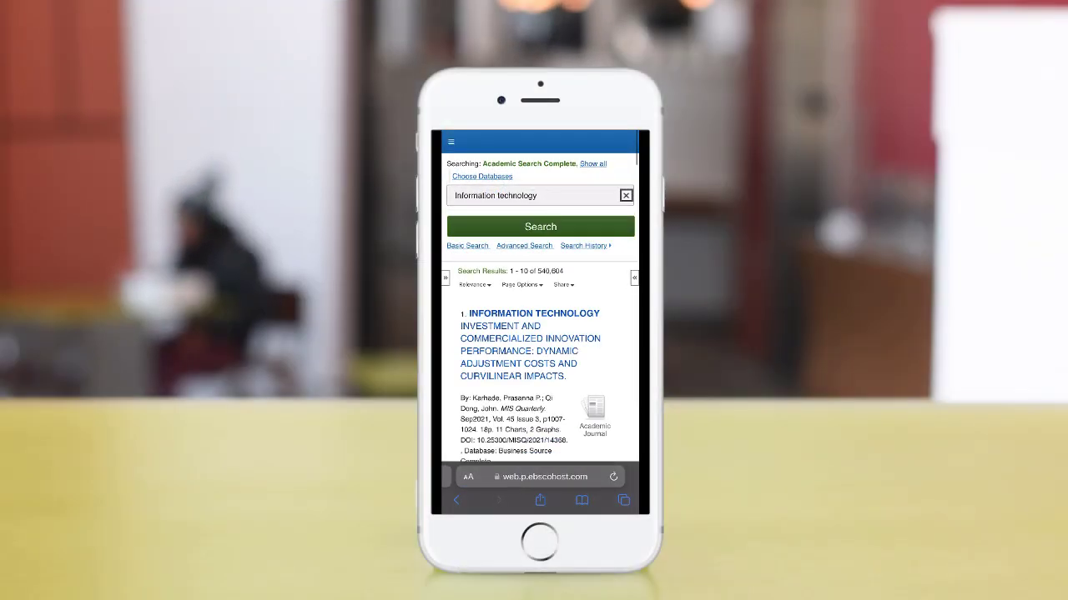
pyautogui.click(445, 278)
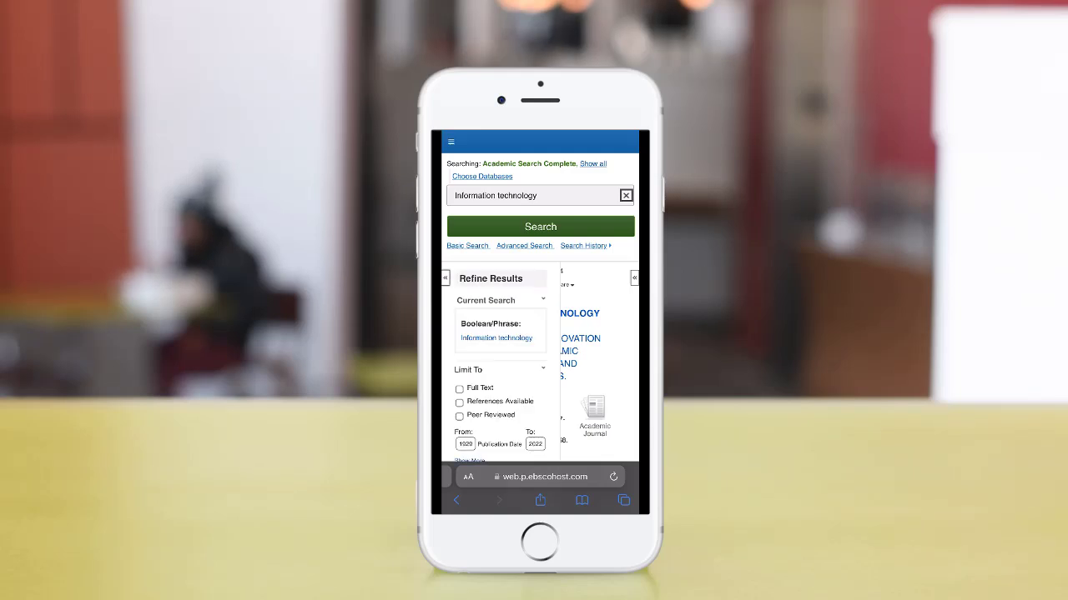
pyautogui.click(445, 278)
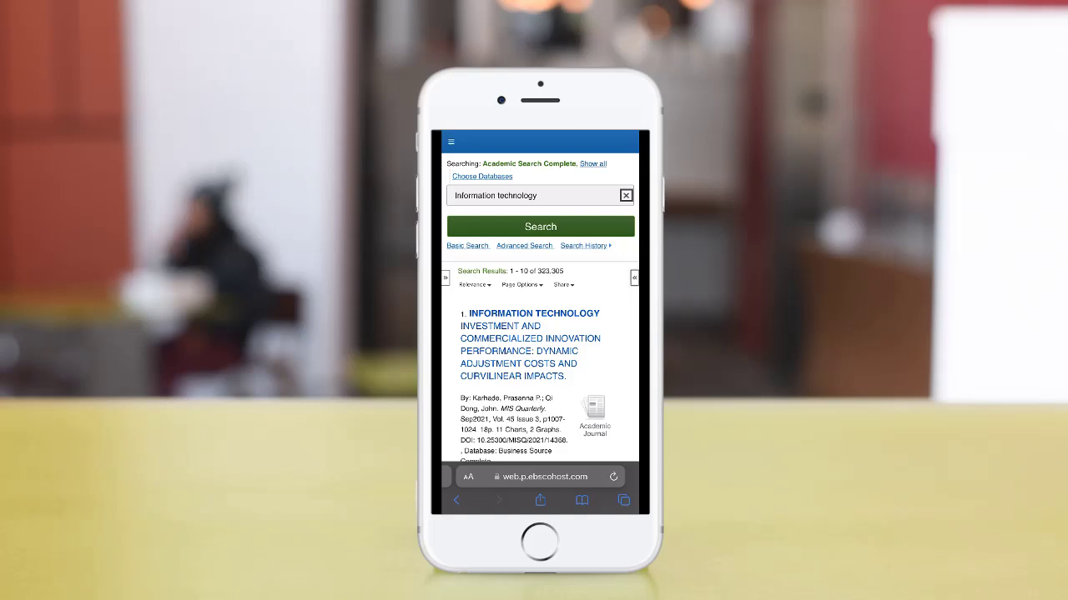
pyautogui.click(634, 278)
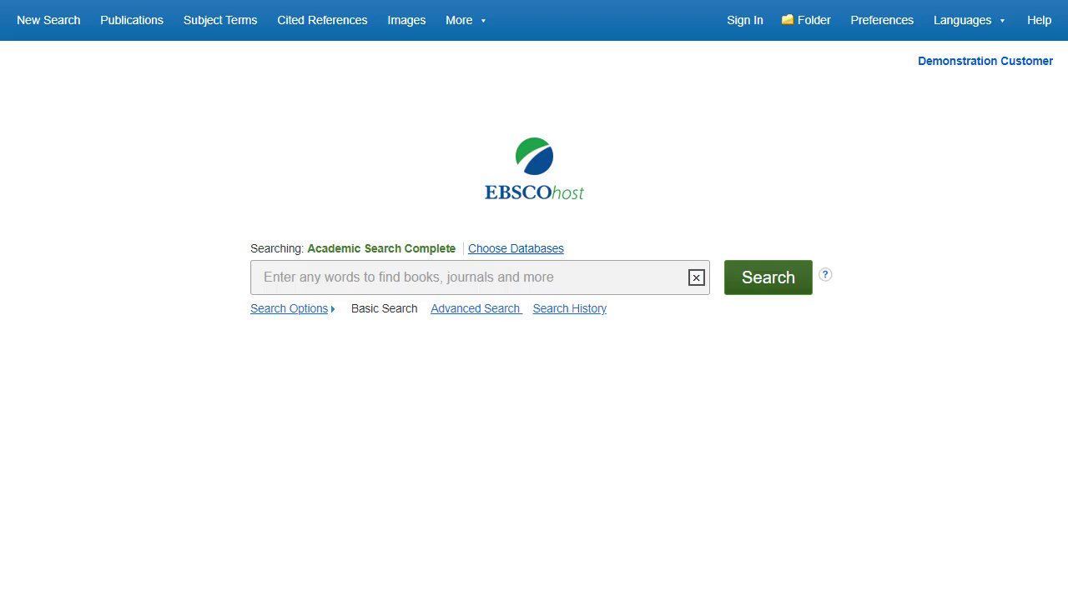
# - Tick Business Source Complete and MasterFILE Premier in the database chooser and confirm with OK
pyautogui.click(517, 249)
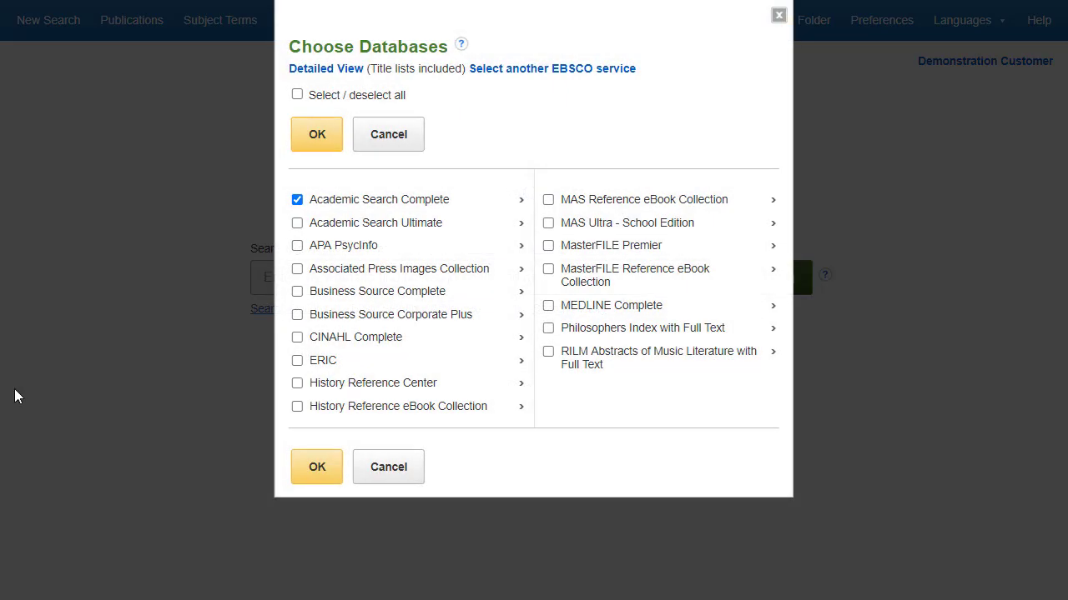
pyautogui.click(521, 293)
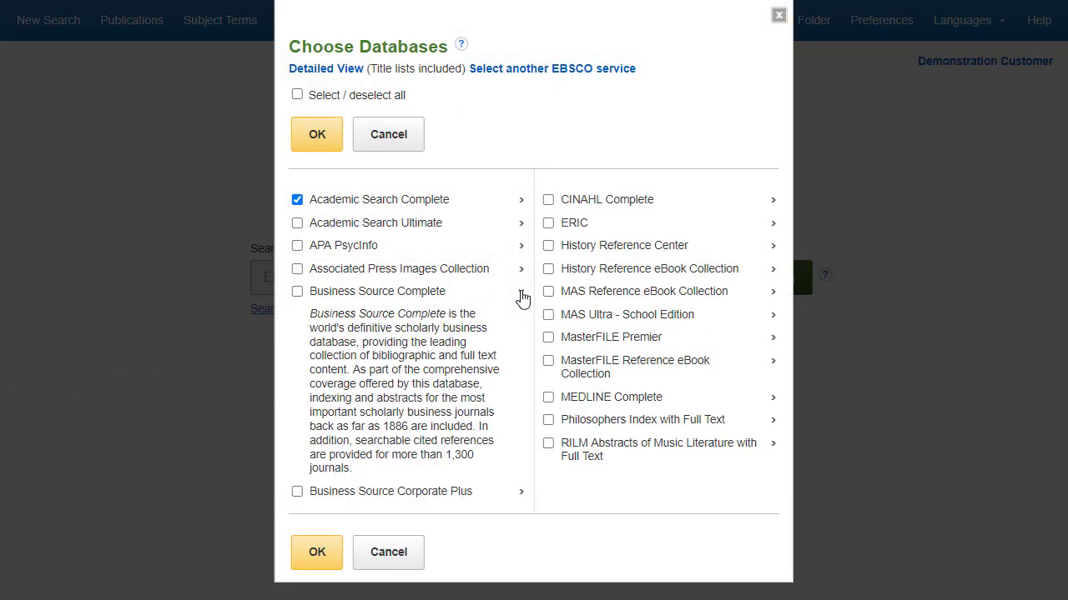
pyautogui.click(521, 293)
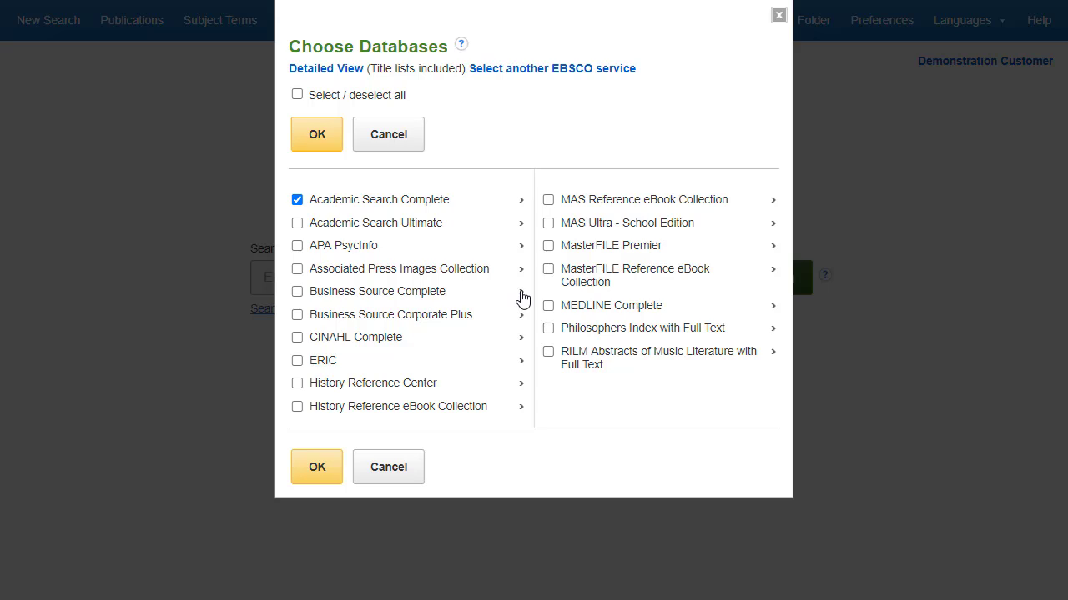
pyautogui.click(297, 291)
pyautogui.click(548, 245)
pyautogui.click(316, 468)
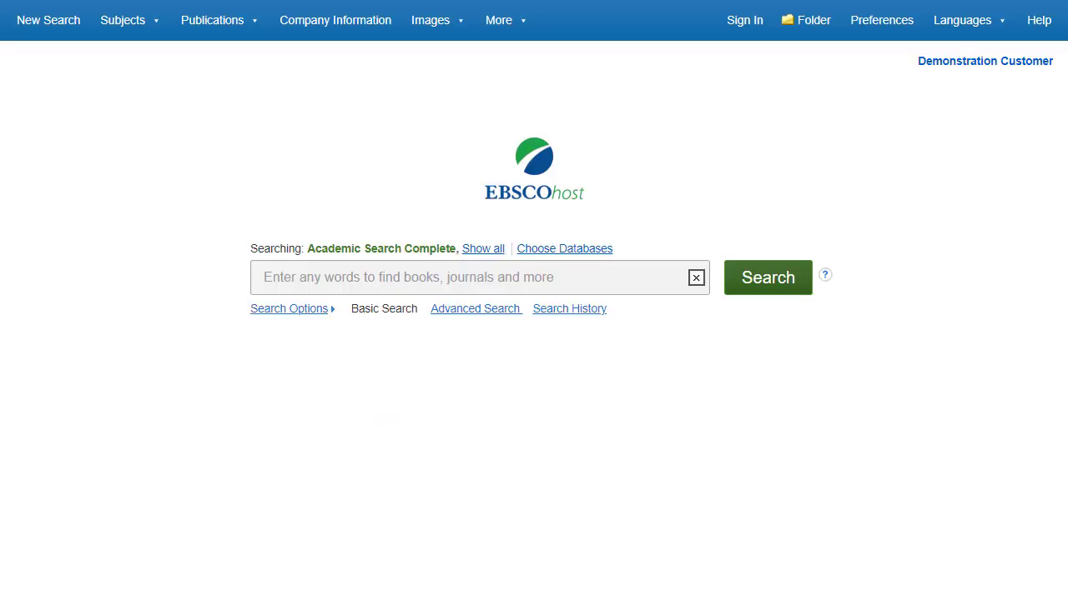
# - Search the selected databases for 'information technology', returning 540,604 results
pyautogui.click(307, 310)
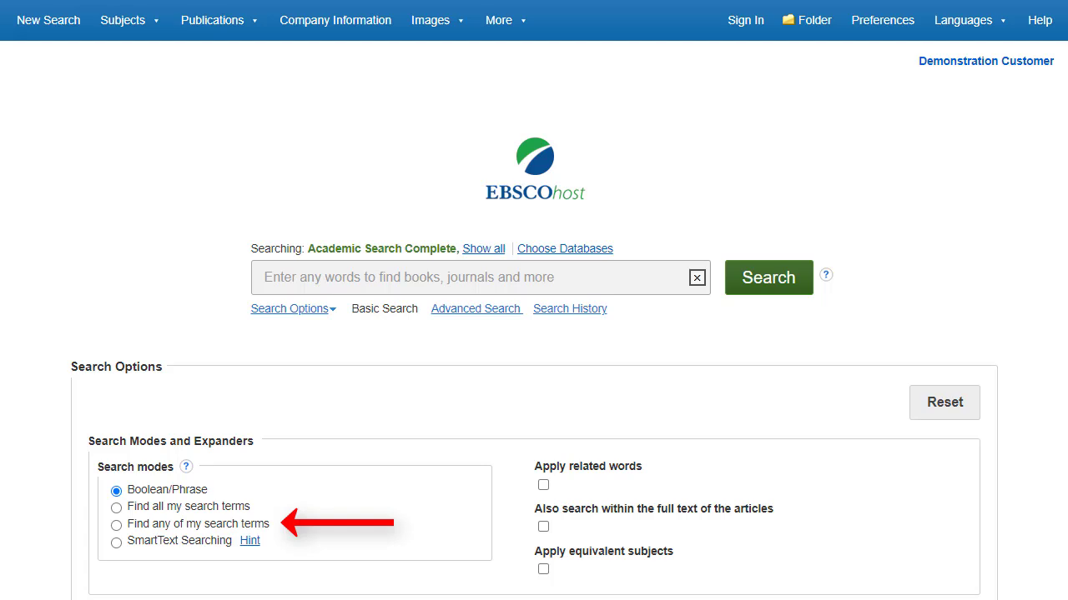
pyautogui.click(581, 283)
pyautogui.write('information technology')
pyautogui.click(876, 296)
pyautogui.click(773, 290)
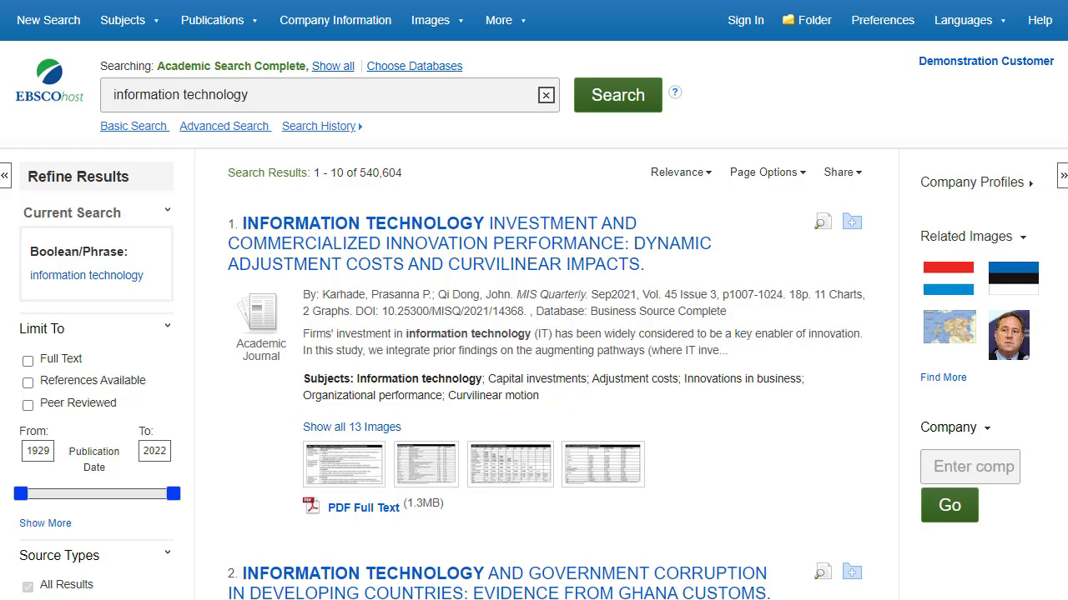
# - Check Full Text under Limit To so only full-text articles remain
pyautogui.click(28, 361)
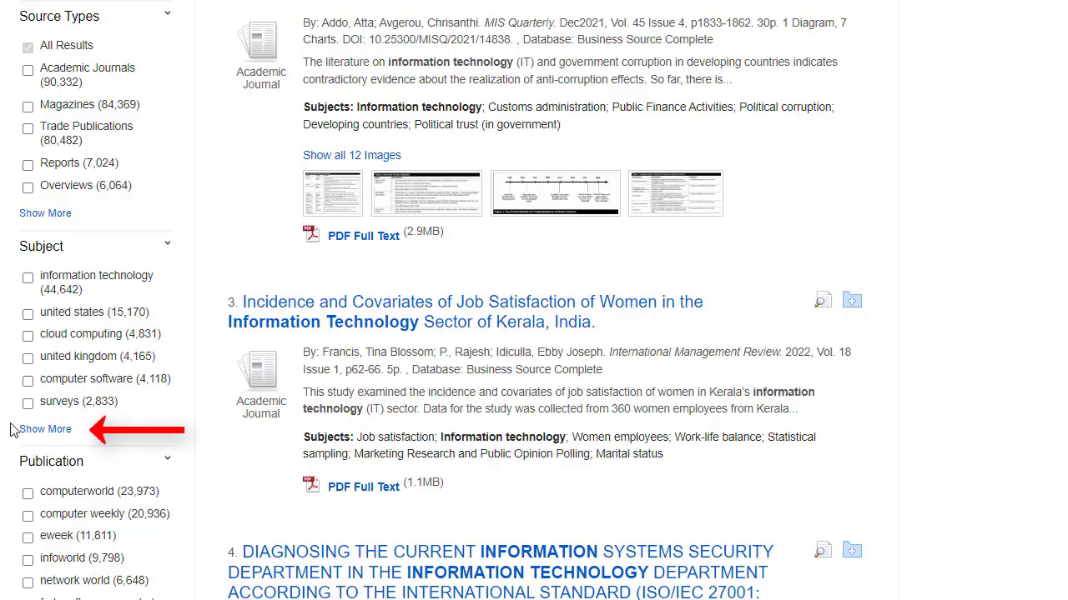
# - Filter by the subjects information technology and cloud computing, narrowing results to 48,800
pyautogui.click(45, 429)
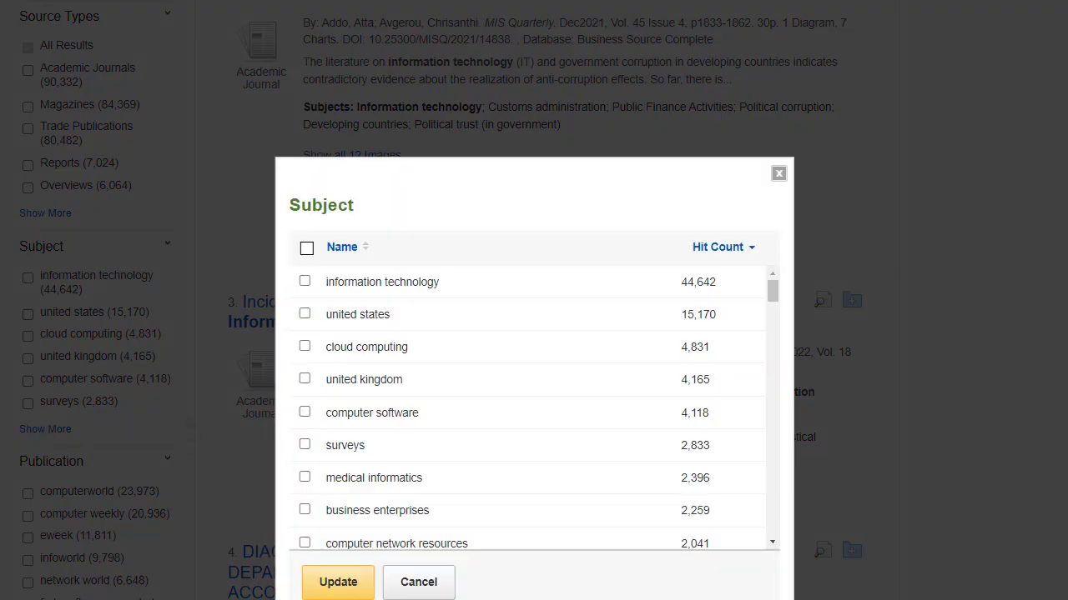
pyautogui.click(304, 281)
pyautogui.click(305, 346)
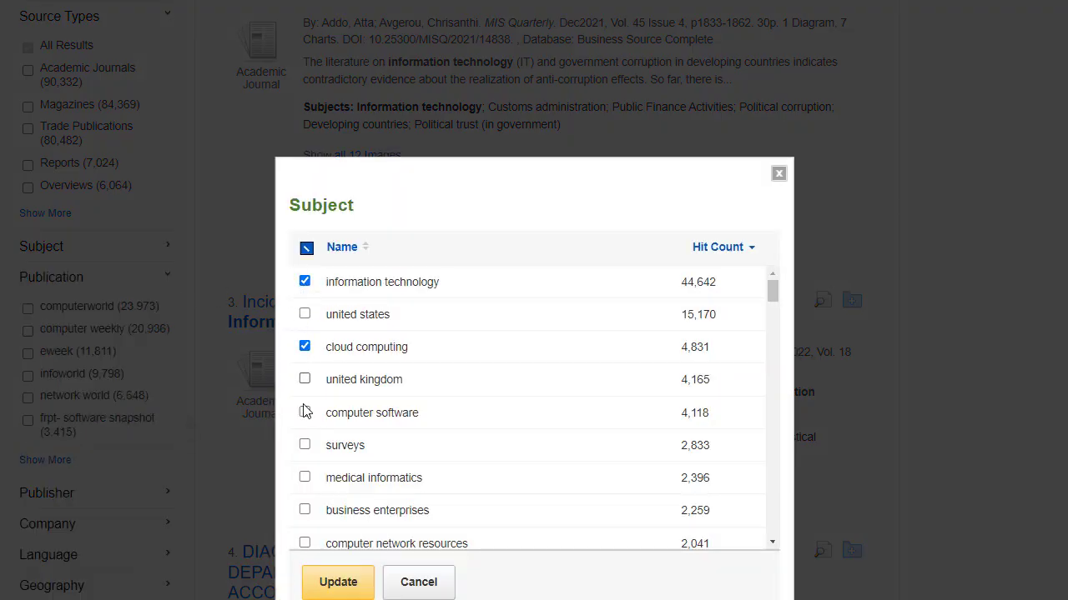
pyautogui.click(337, 582)
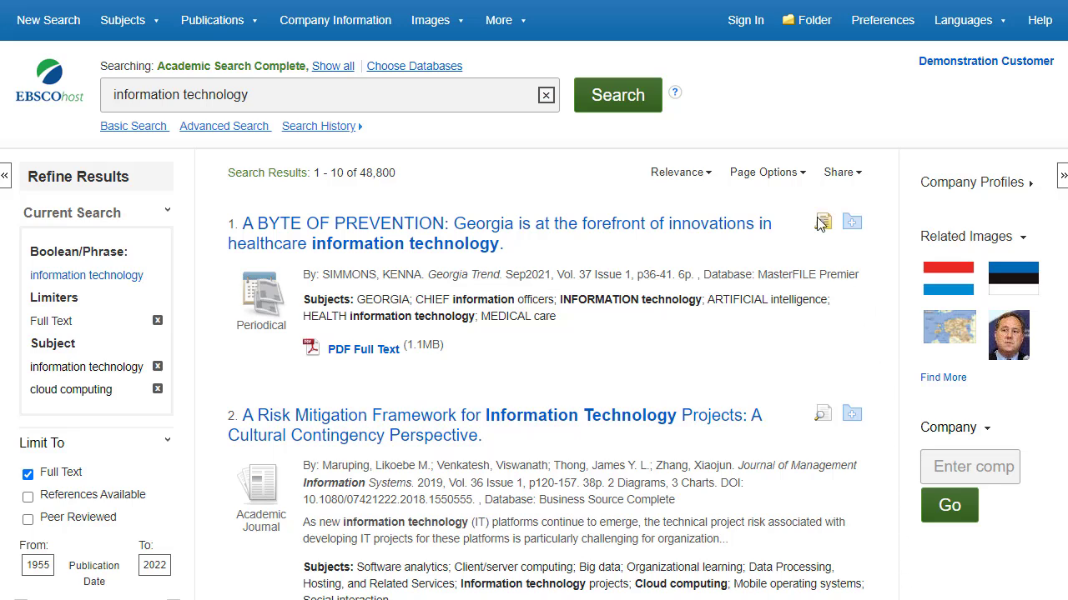
# - Add 'A BYTE OF PREVENTION' to the folder and show the Page Options layout settings
pyautogui.moveTo(824, 232)
pyautogui.click(851, 222)
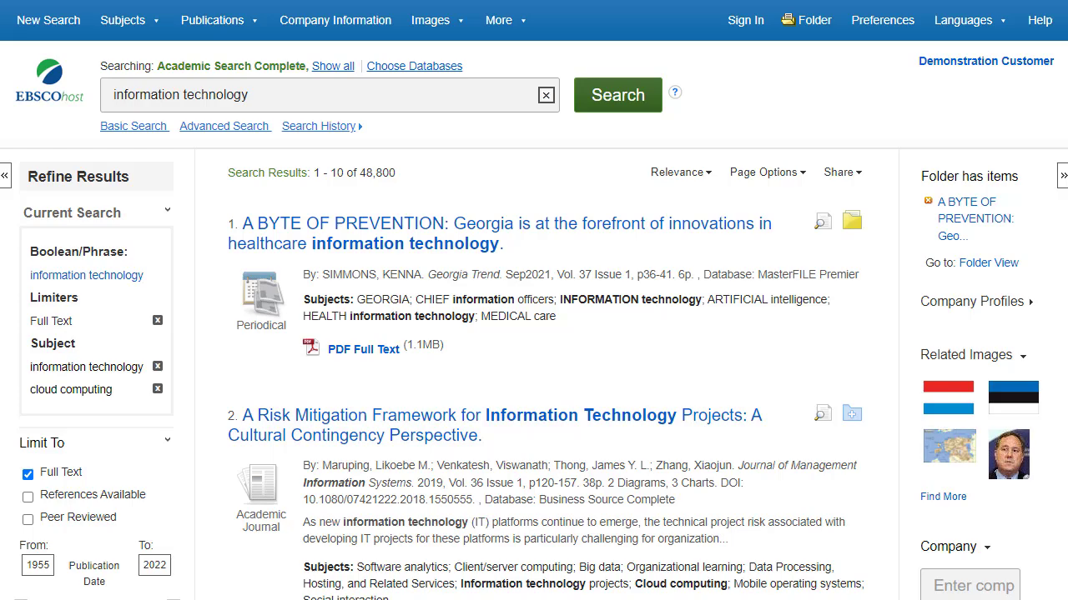
pyautogui.scroll(-2, 534, 334)
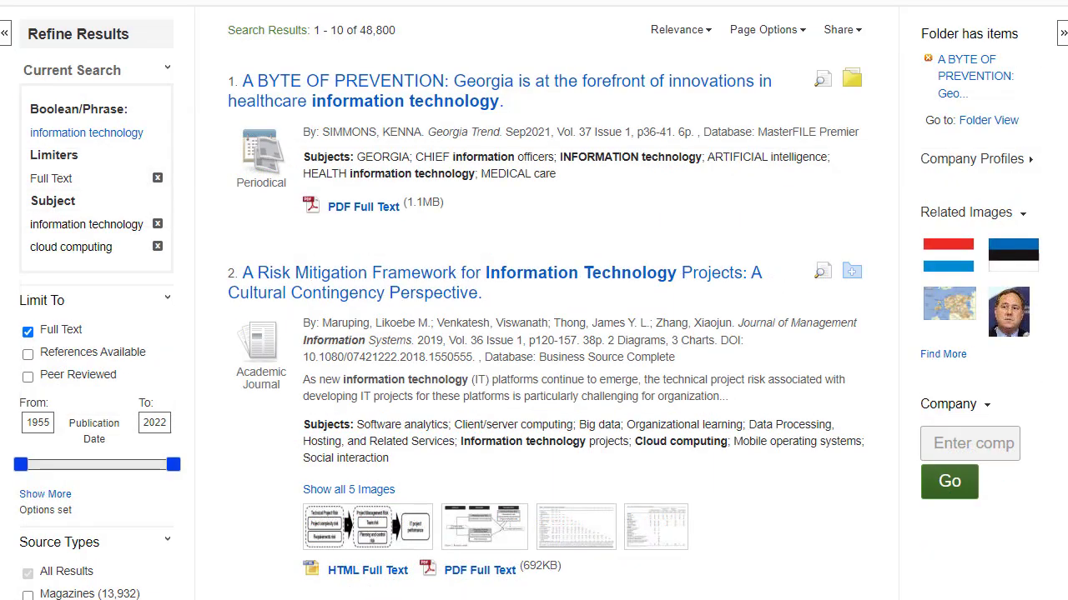
pyautogui.click(762, 34)
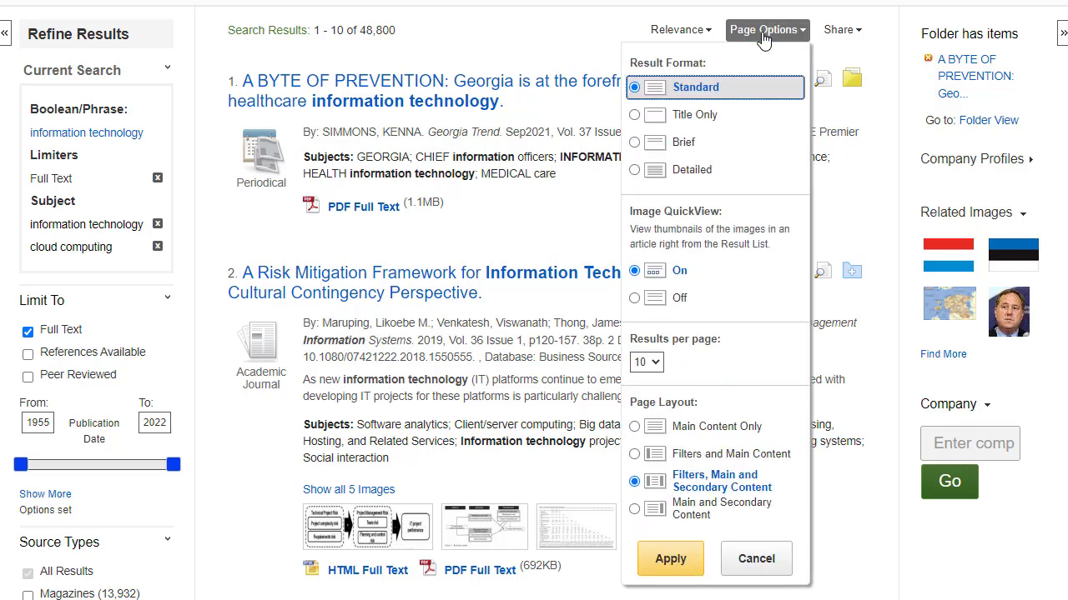
# - Close Page Options and look over the Share dropdown for the results
pyautogui.click(889, 19)
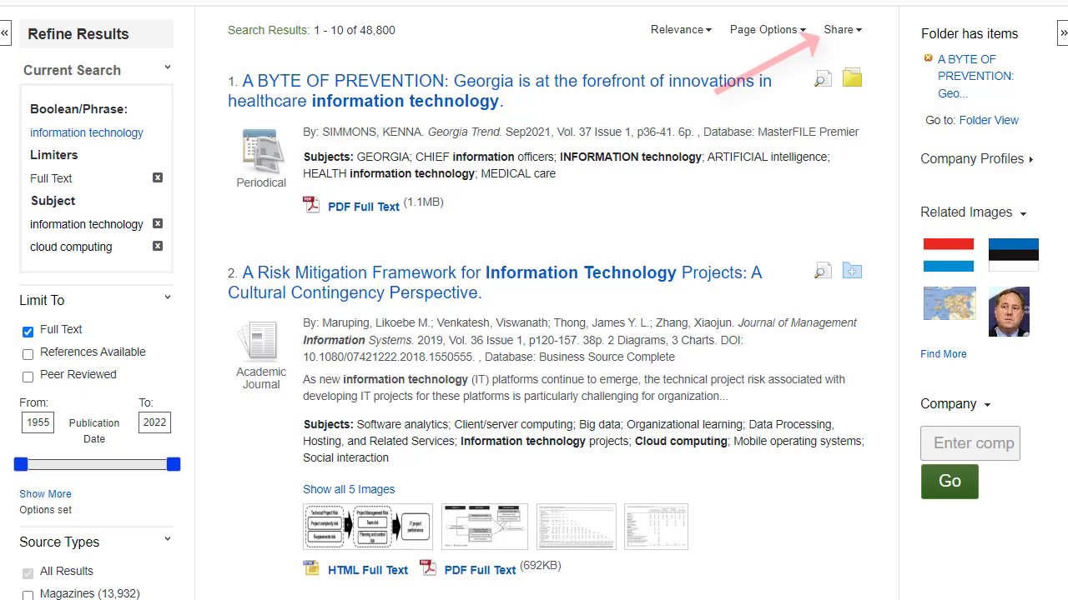
pyautogui.click(844, 31)
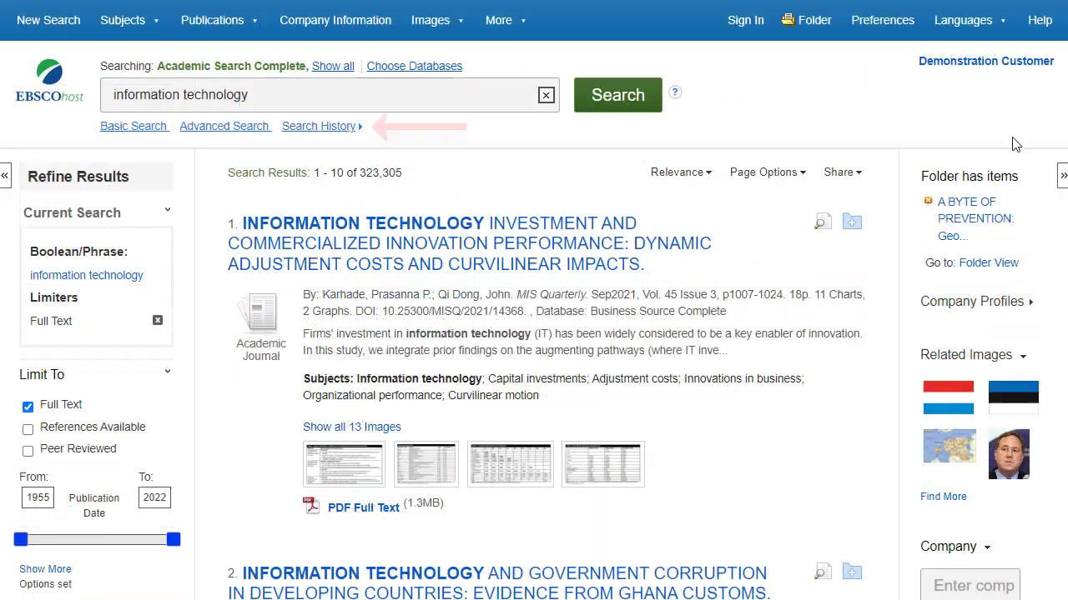
# - Show the search history with S1 (323,305 full-text) and S2 (48,800 subject-filtered)
pyautogui.click(315, 127)
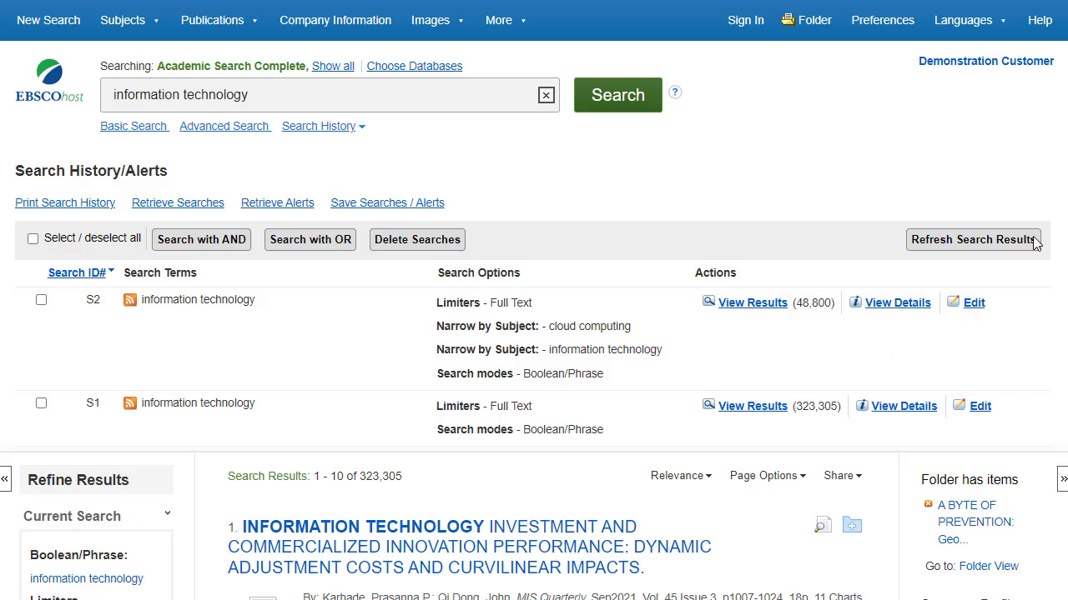
# - Scroll through the Preferences settings, then bring up the EBSCOhost Help overview window
pyautogui.click(882, 20)
pyautogui.scroll(-3, 533, 334)
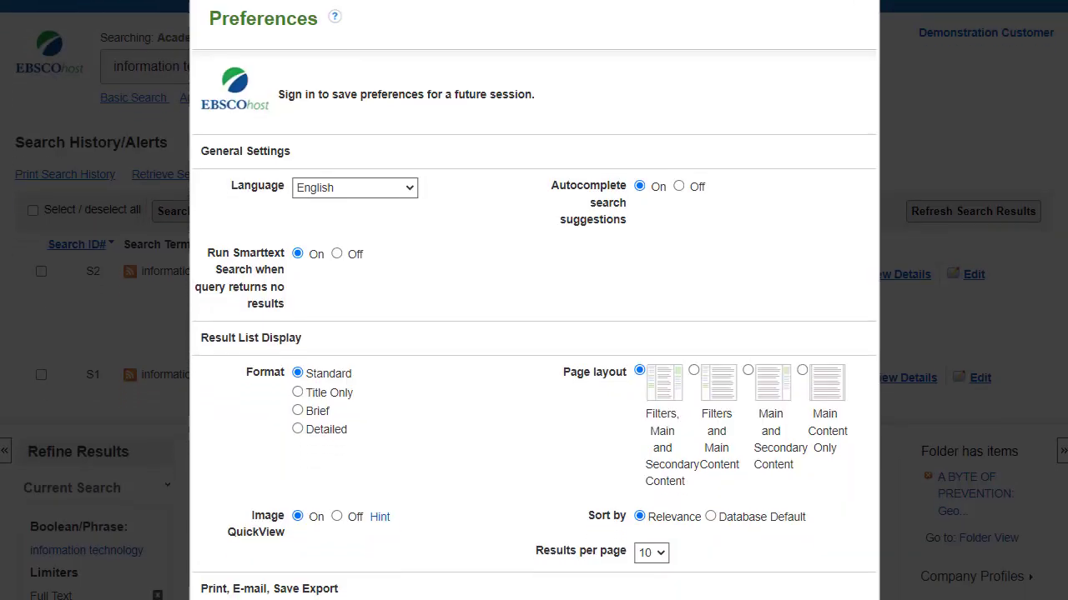
pyautogui.scroll(-5, 533, 334)
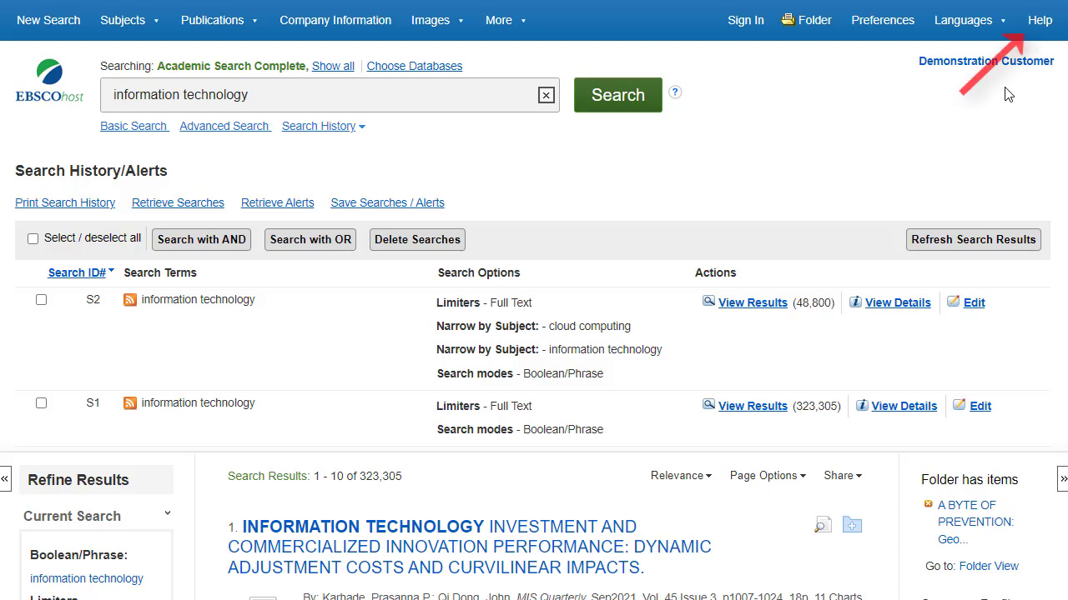
pyautogui.click(1040, 25)
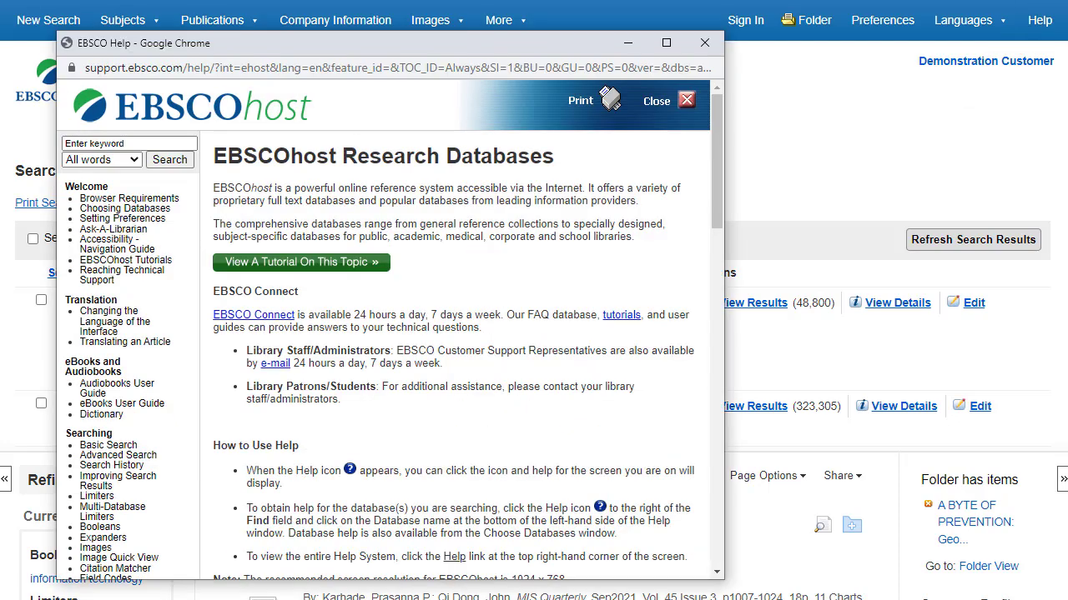